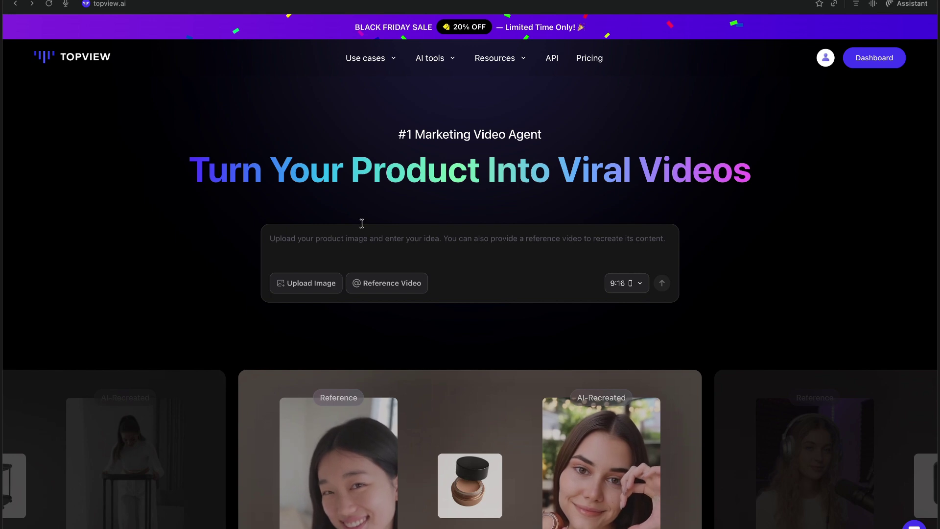
- Launch Product Avatar from AI tools and browse the gallery of avatar templates
mouse_move(430, 59)
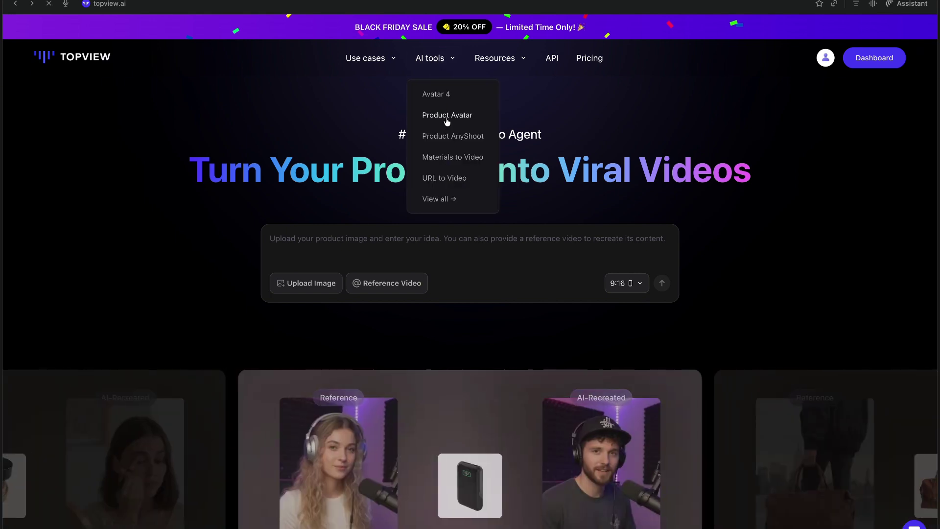
left_click(446, 116)
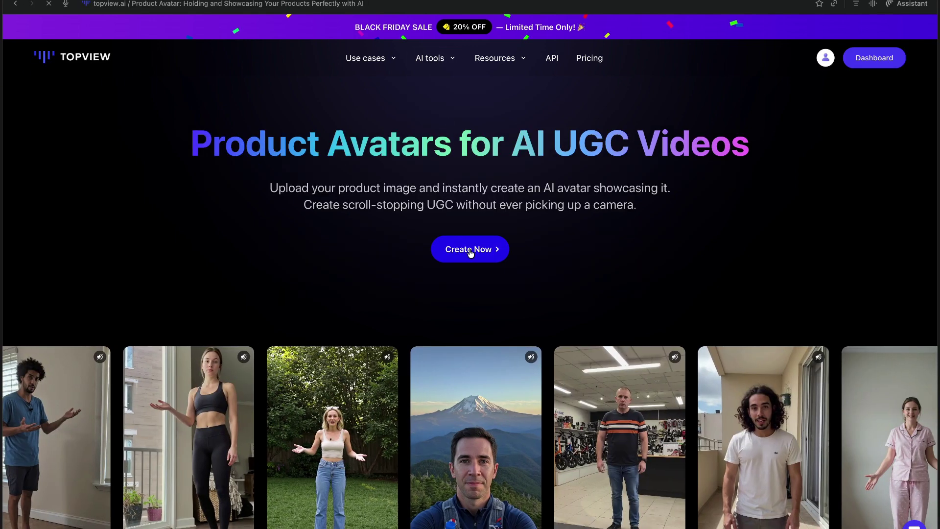
left_click(470, 250)
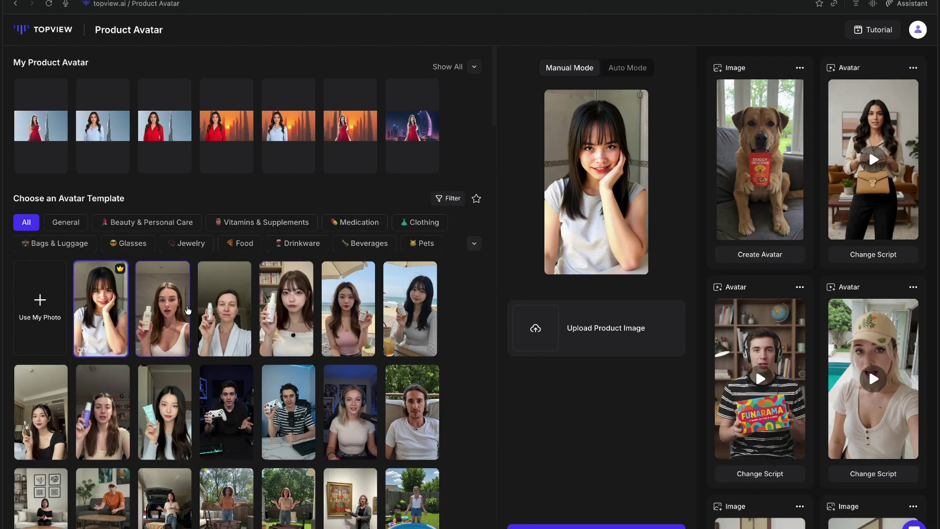
scroll(188, 309, "down", 10)
scroll(187, 310, "down", 7)
scroll(187, 309, "up", 3)
scroll(188, 309, "up", 15)
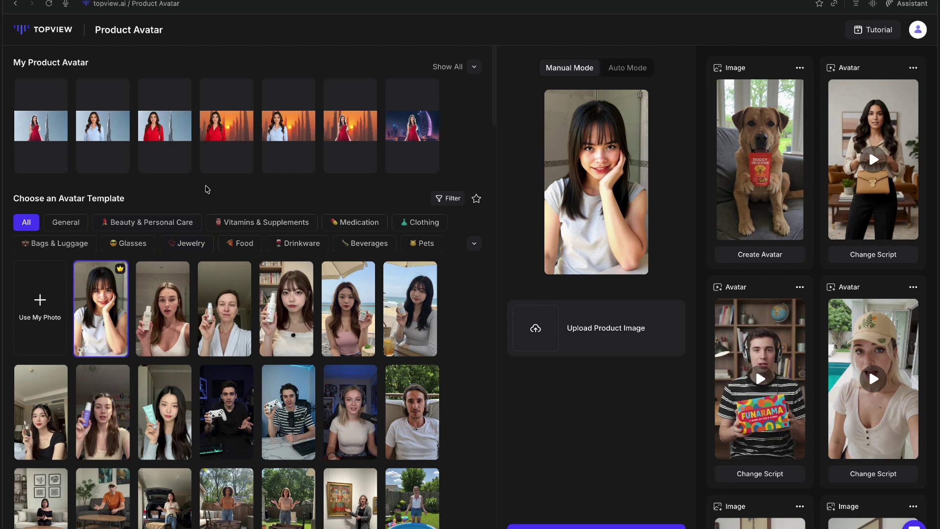
mouse_move(48, 296)
- Choose the second template, the woman holding a bottle, and upload 001.png as the product image
left_click(160, 298)
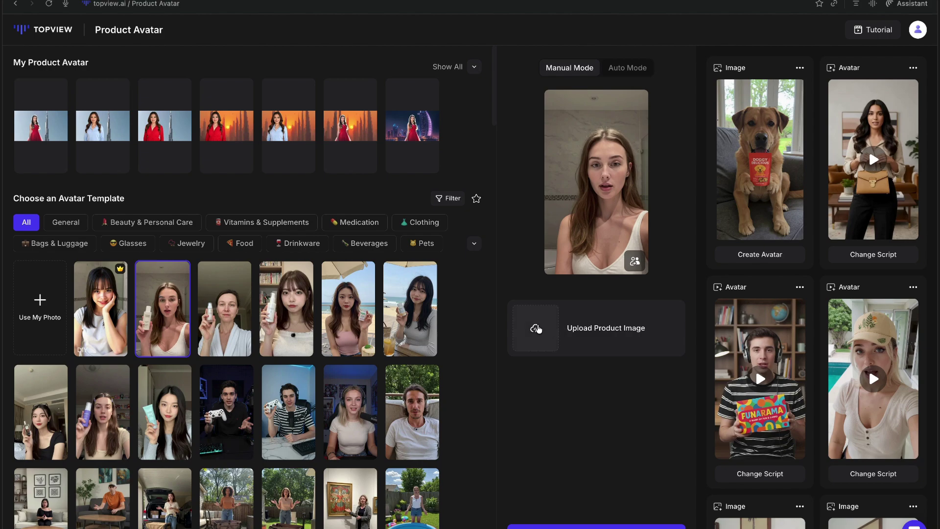
left_click(535, 327)
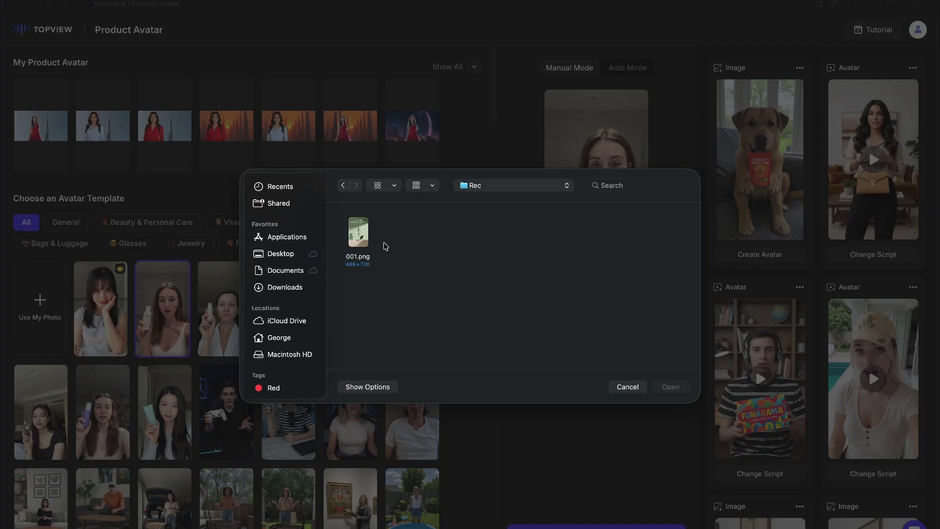
left_click(362, 236)
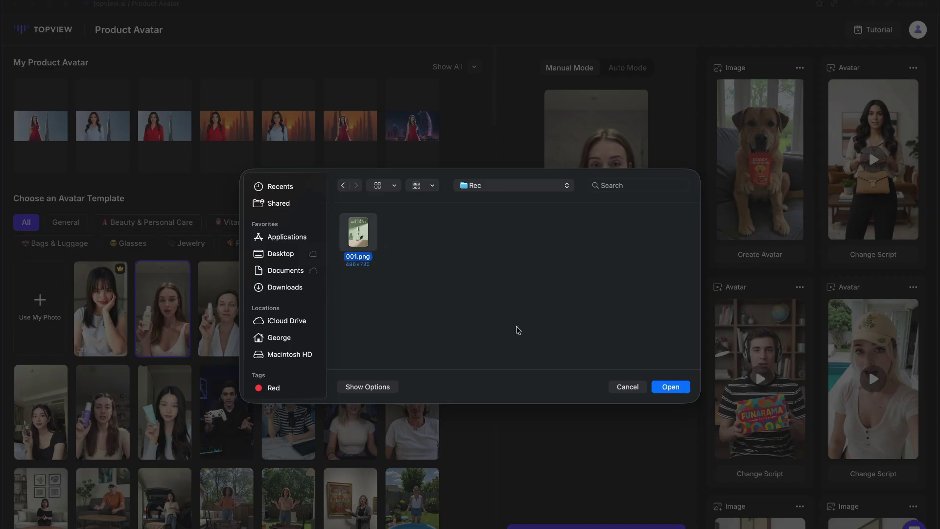
left_click(671, 386)
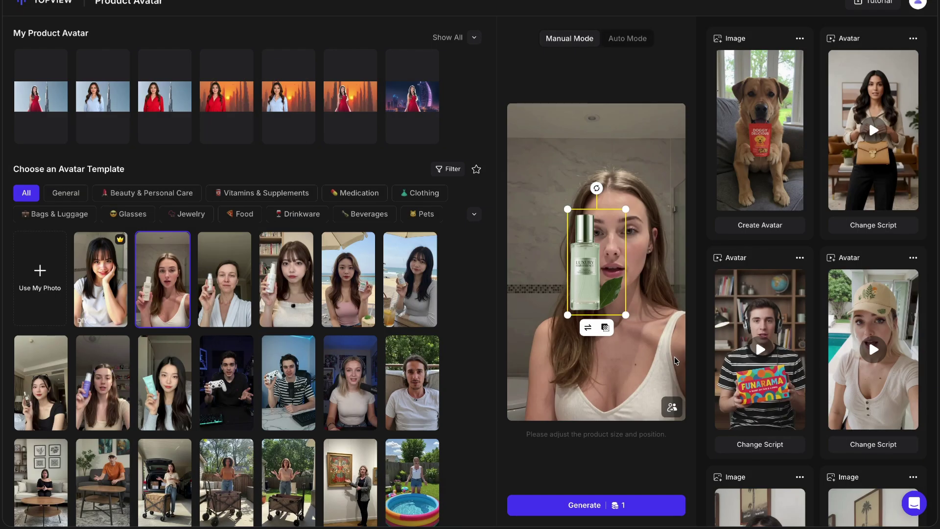
- Move the bottle to the avatar's lower left, tilt it slightly, nudge it left, and generate images
left_click_drag(607, 247, 568, 303)
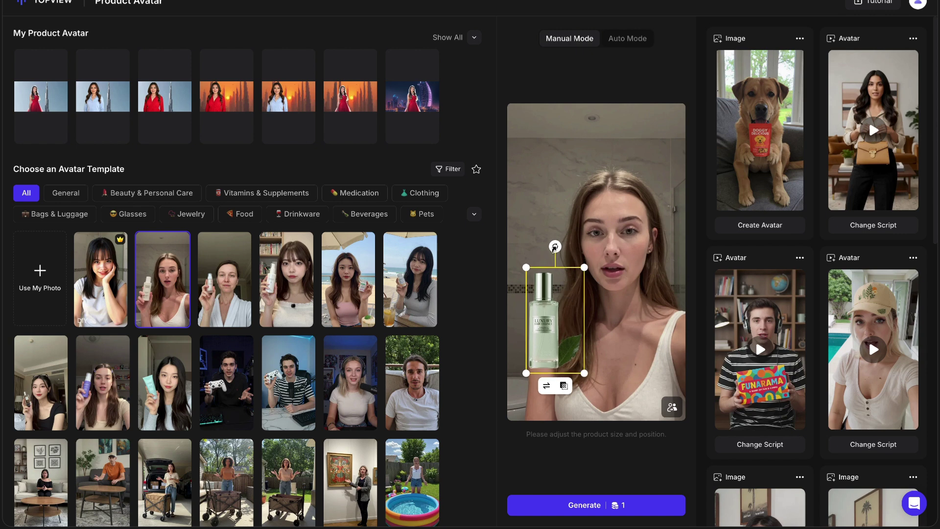
left_click_drag(554, 247, 546, 297)
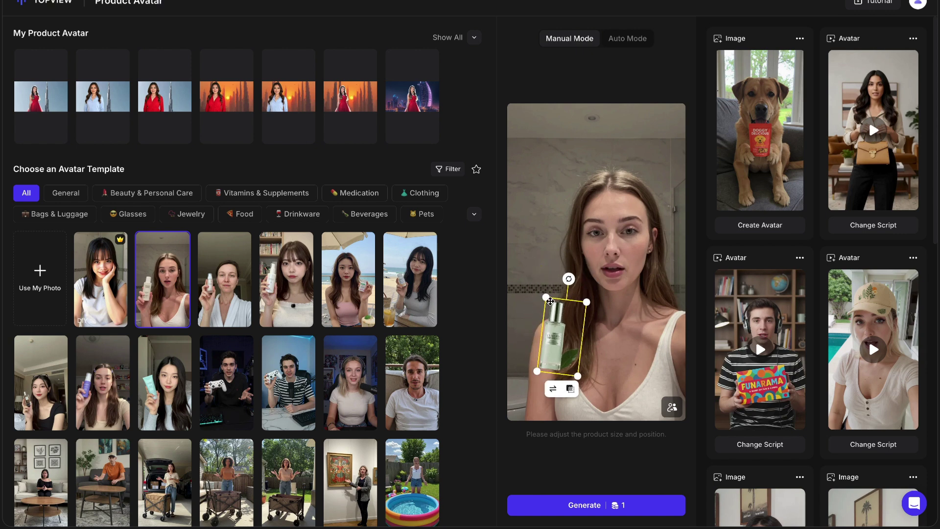
left_click_drag(557, 331, 547, 332)
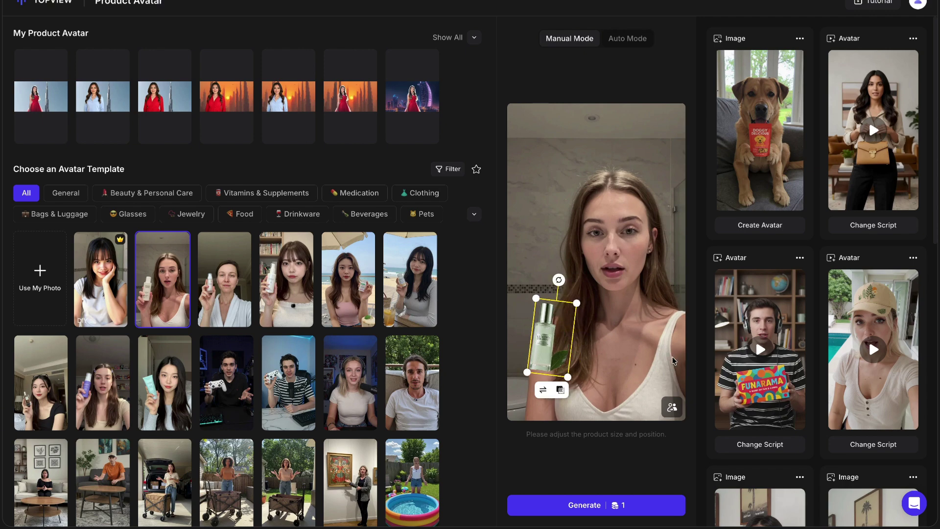
left_click(610, 506)
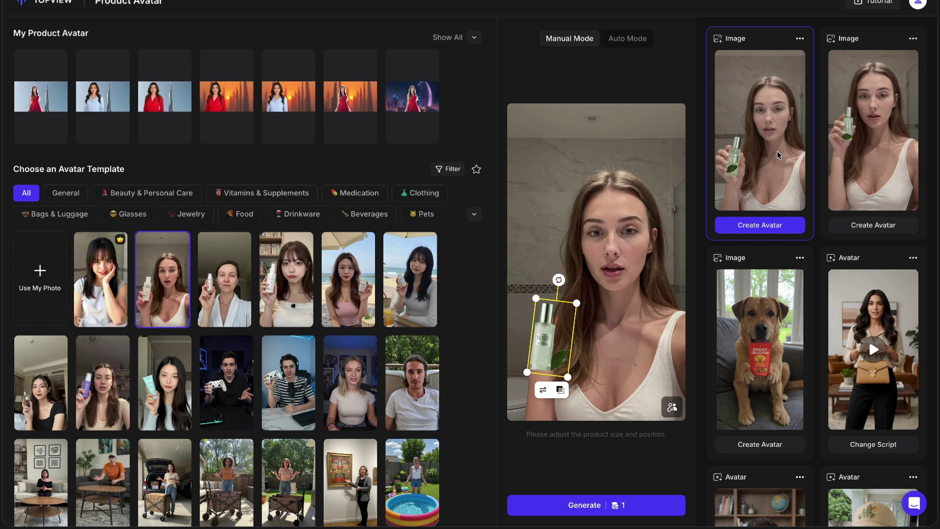
- Preview both generated images, then start an avatar video from the first one
left_click(779, 155)
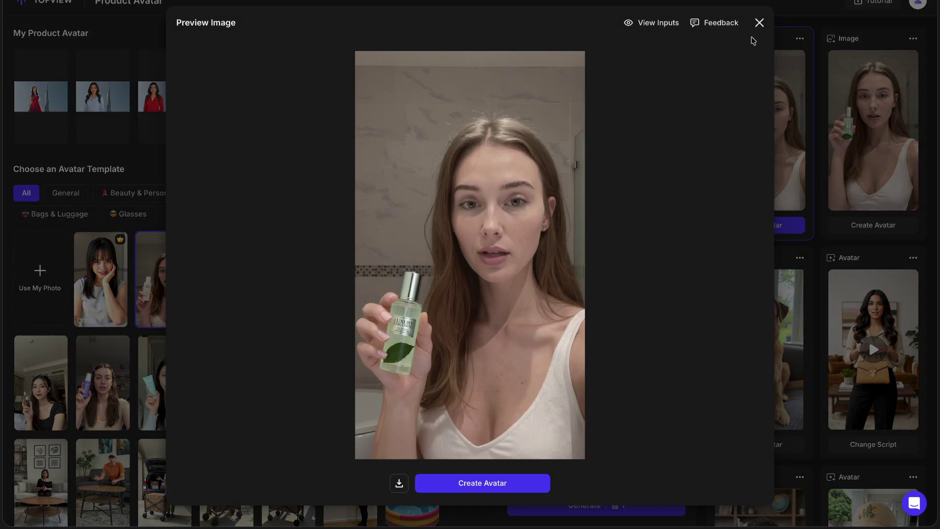
left_click(759, 23)
left_click(855, 132)
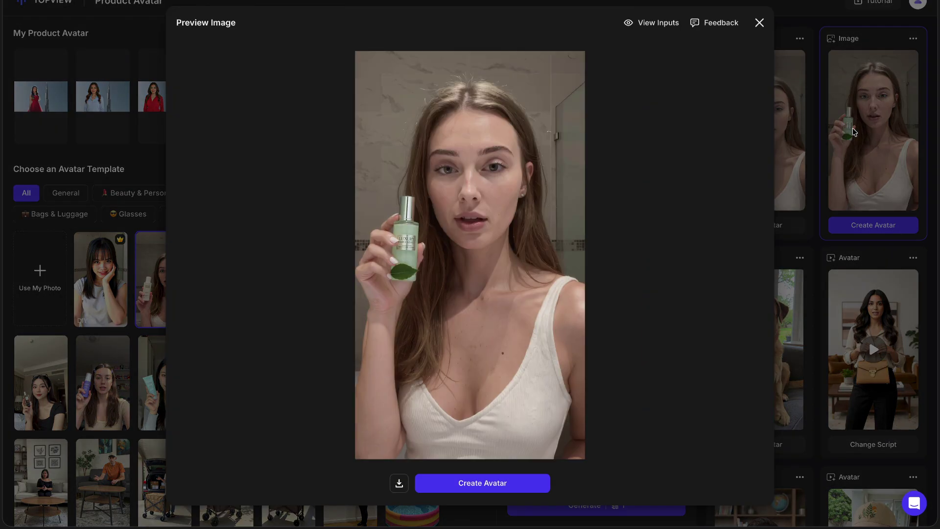
left_click(759, 23)
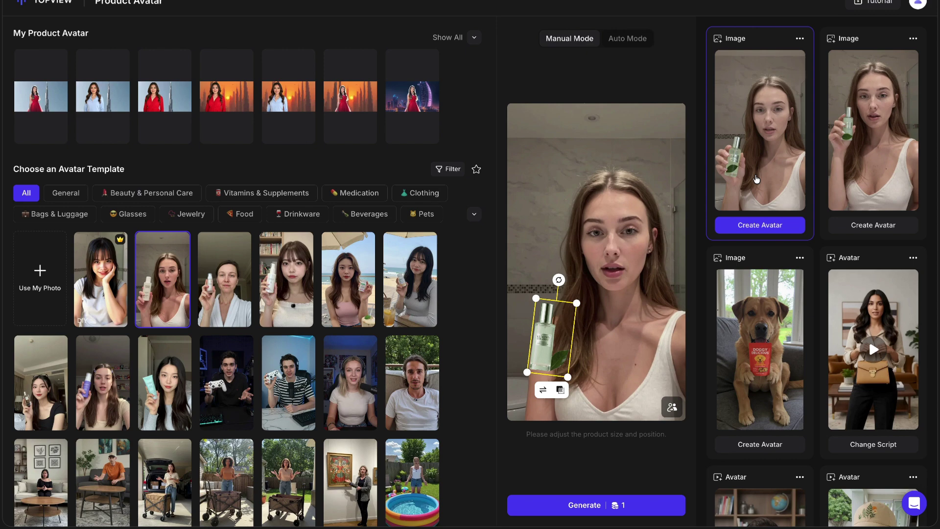
left_click(752, 225)
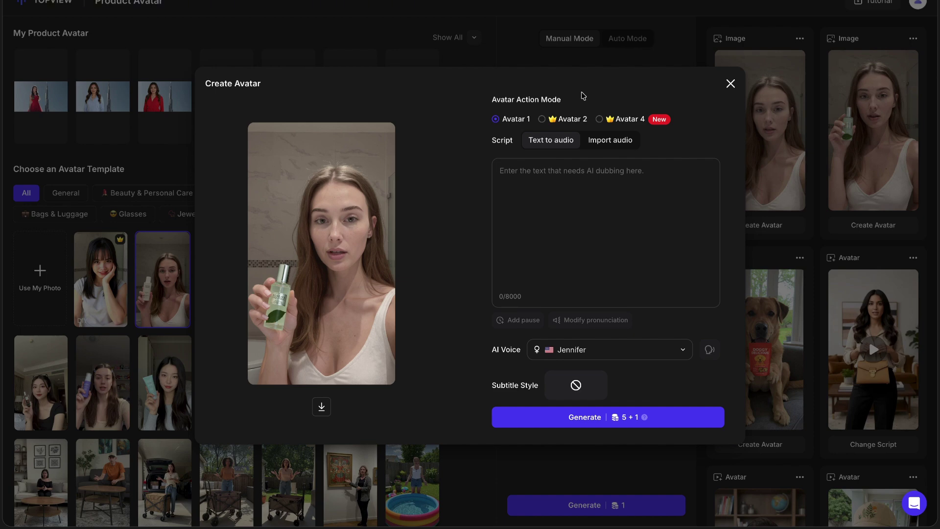
- Keep a text script as the source and open the public AI voice library
left_click(618, 142)
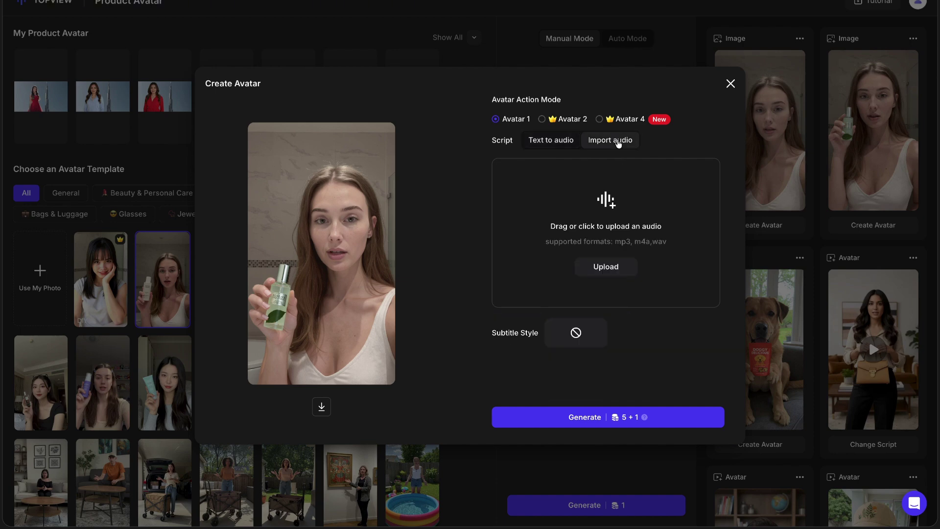
left_click(556, 145)
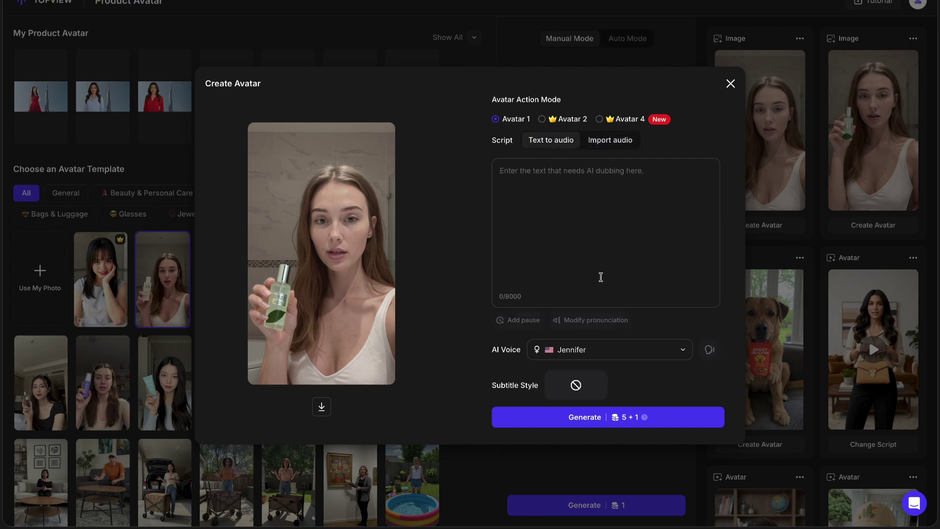
left_click(639, 350)
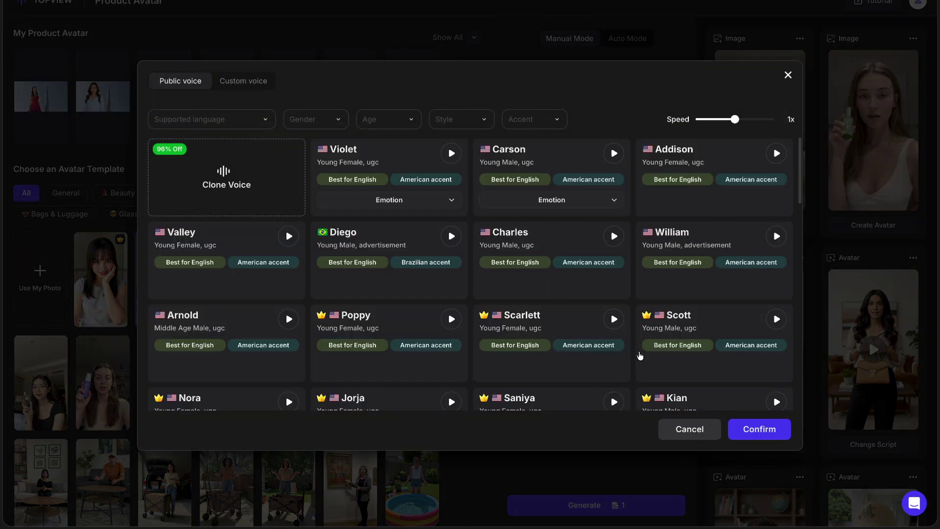
left_click(244, 82)
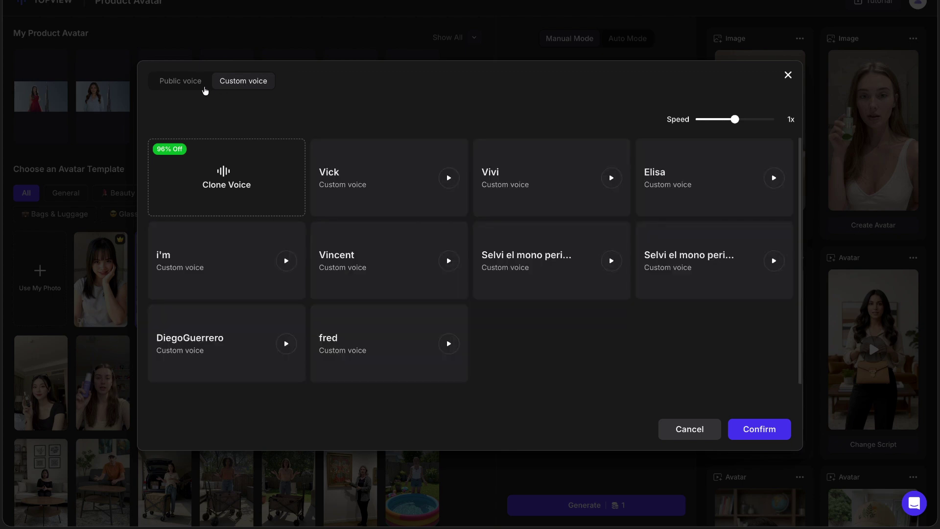
left_click(185, 81)
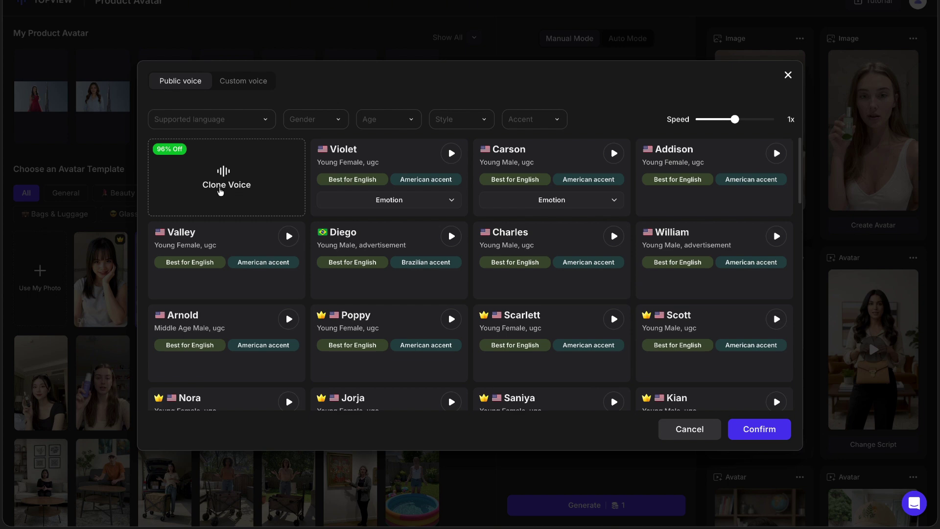
- Filter voices to young, female, UGC, American English, confirm Violet, and switch to Avatar 4
left_click(268, 119)
left_click(328, 121)
left_click(304, 182)
left_click(399, 126)
left_click(373, 155)
left_click(461, 119)
left_click(442, 156)
left_click(535, 119)
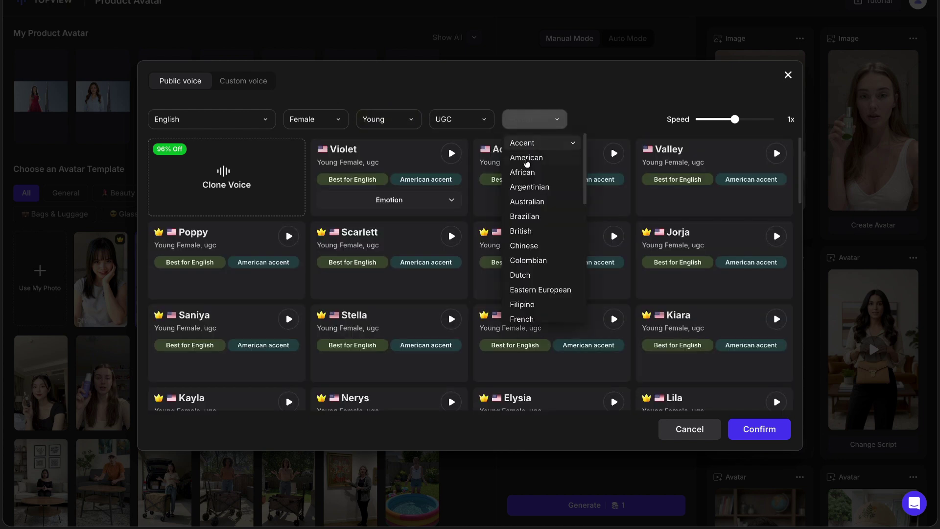
left_click(526, 158)
left_click(756, 429)
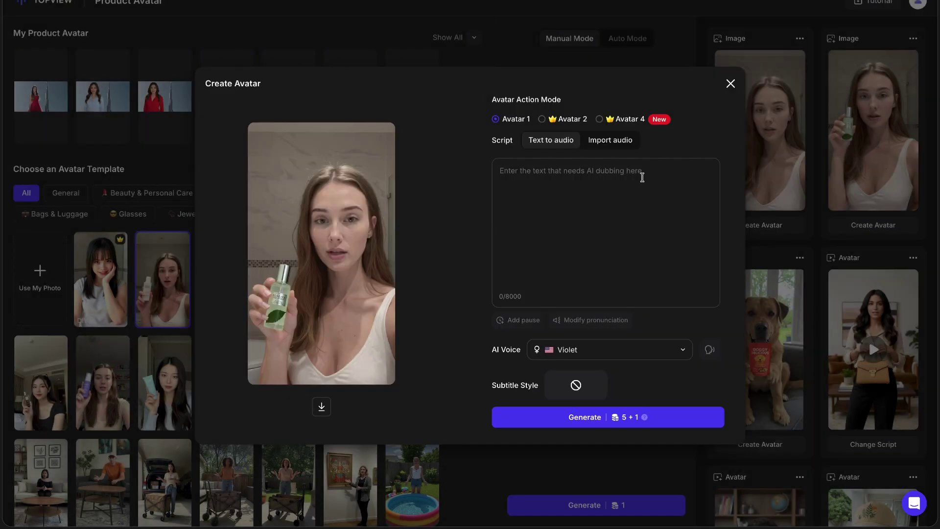
left_click(601, 120)
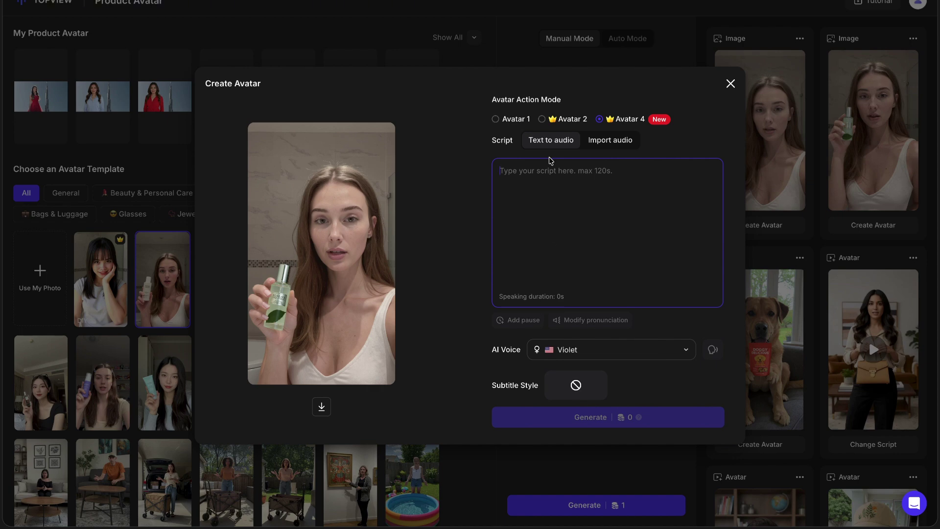
- Paste the Luxury Hair Essence script and generate the Avatar 4 video
type("I've been using this Luxury Hair Essence for a week now, and my hair has never felt this soft and hydrated. It smells amazing, adds instant shine, and makes my hair look so healthy. Honestly, it's become my favorite part of my daily routine.")
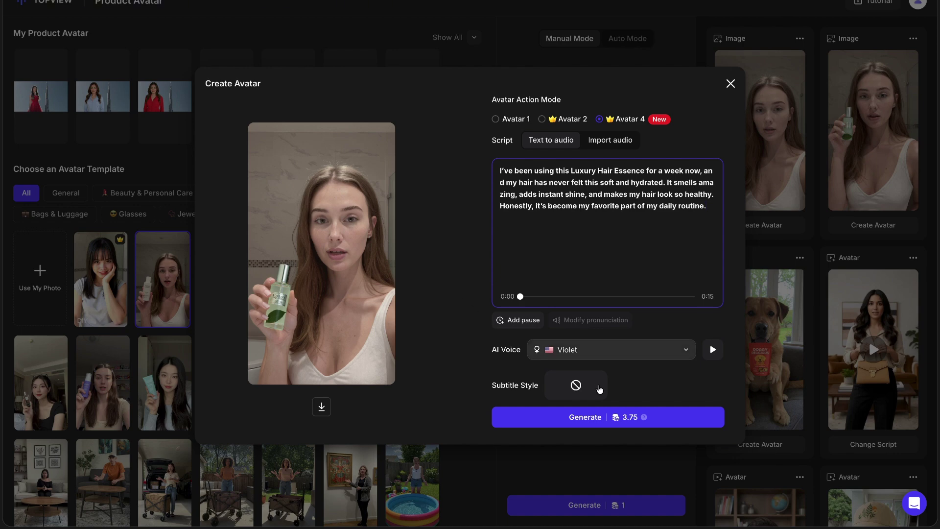
left_click(600, 418)
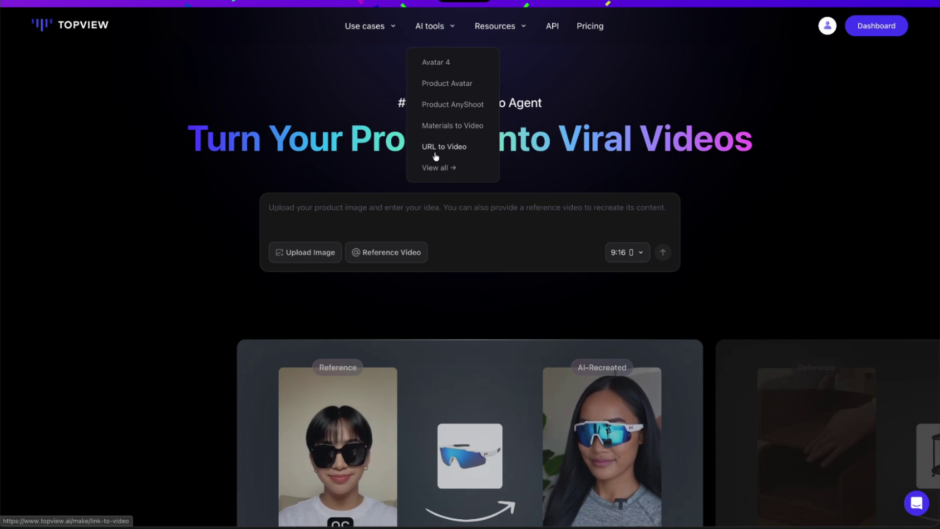
- Open URL to Video from AI tools and start the Recreate Viral Videos workspace
left_click(435, 147)
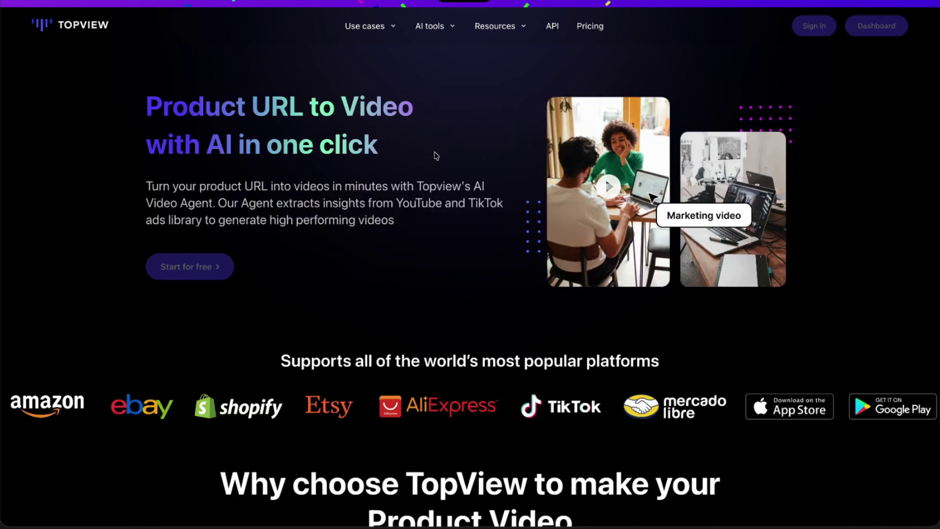
left_click(185, 268)
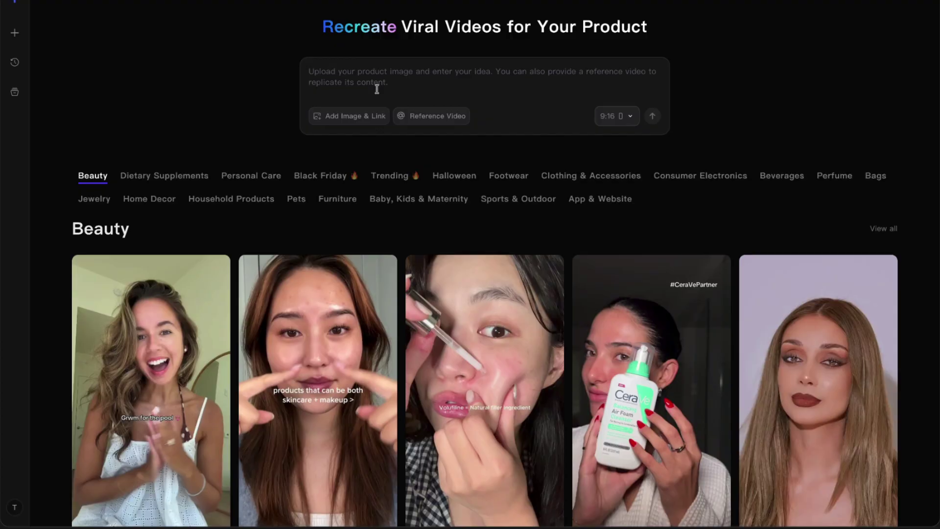
- Import the Olay cream's product images from the pasted Amazon link
left_click(370, 118)
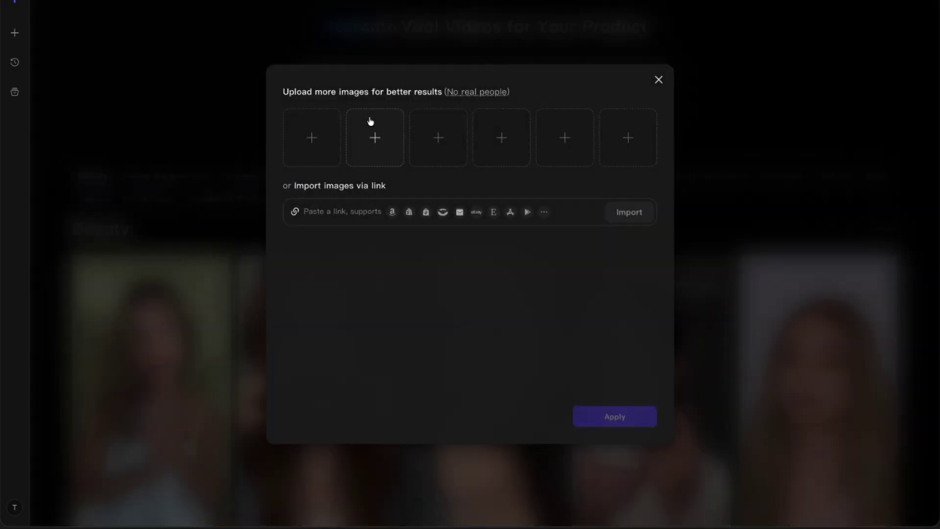
left_click(340, 215)
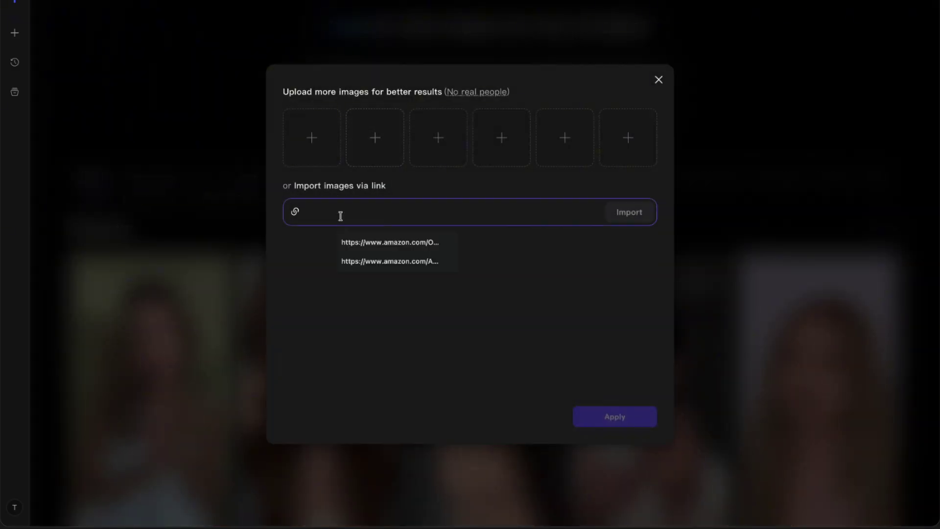
key("ctrl+v")
left_click(636, 212)
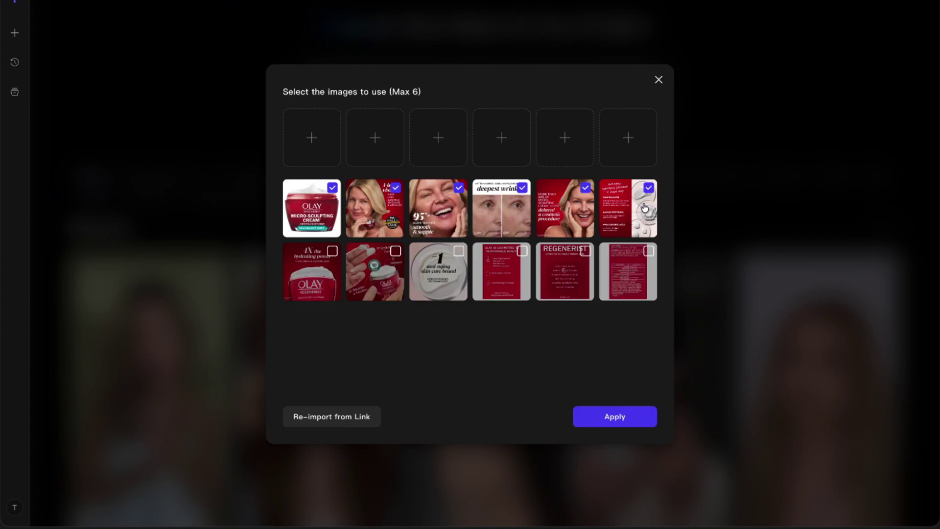
- Deselect images two through six and apply only the jar photo
left_click(395, 188)
left_click(459, 192)
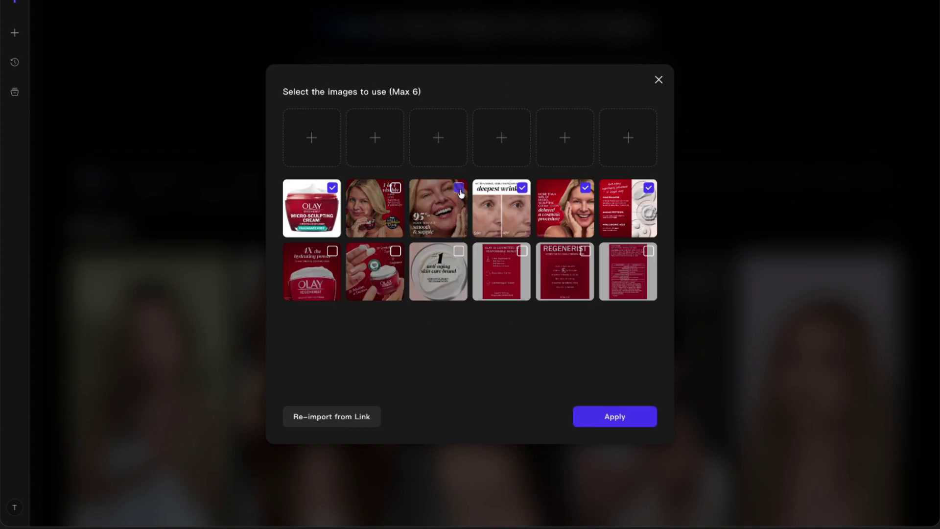
left_click(515, 192)
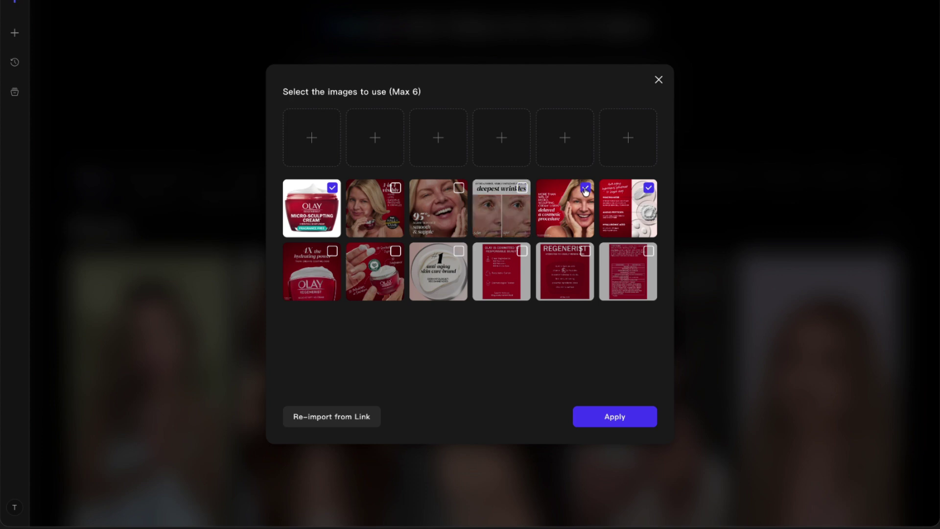
left_click(584, 192)
left_click(637, 192)
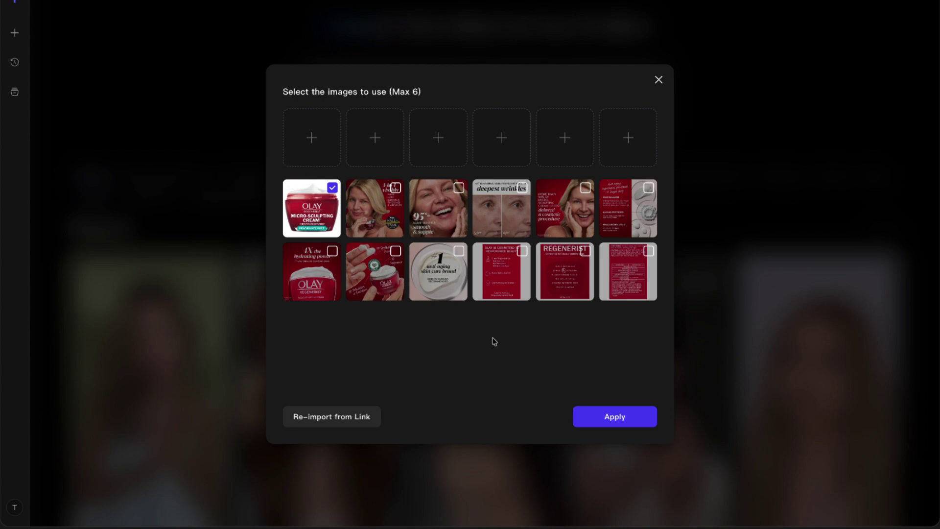
left_click(599, 417)
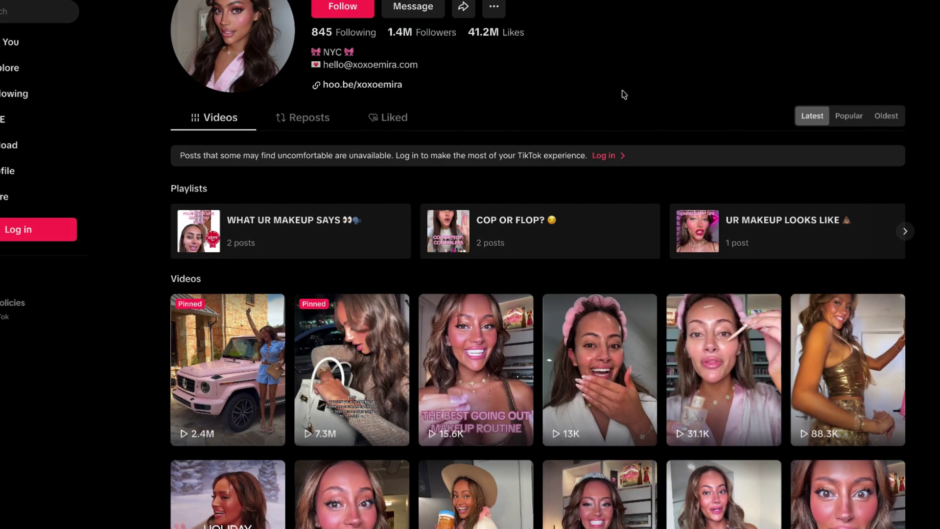
scroll(624, 95, "down", 9)
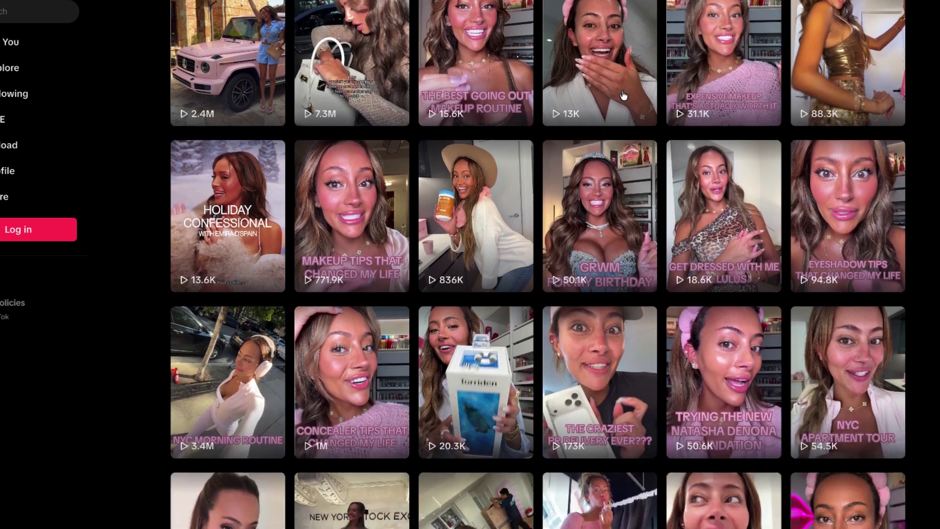
scroll(624, 95, "down", 14)
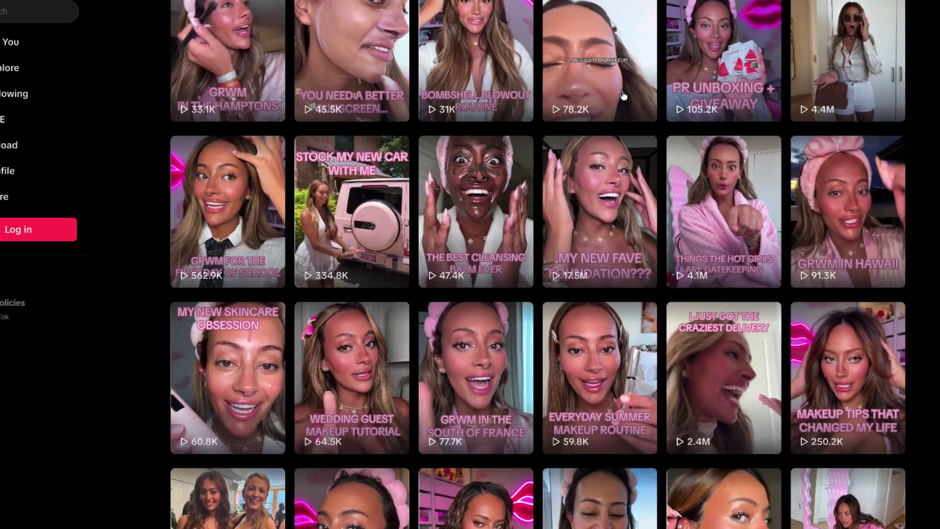
scroll(623, 95, "down", 5)
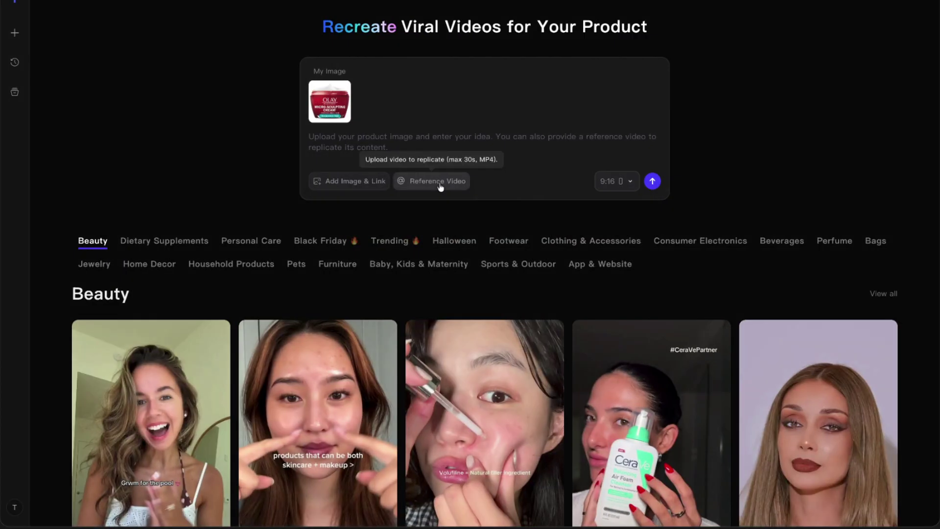
- Attach influencer.mp4 as the reference video and send the Olay ad recreation prompt
left_click(438, 185)
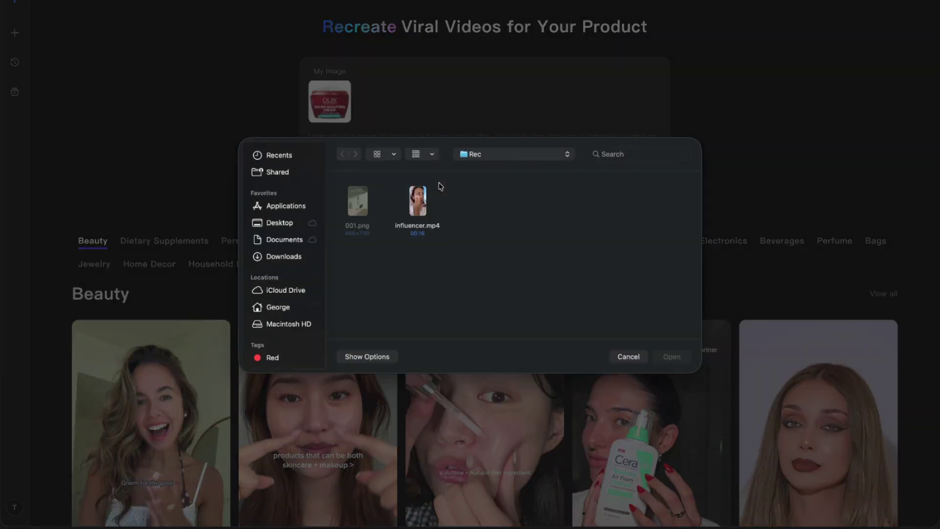
left_click(433, 224)
left_click(672, 357)
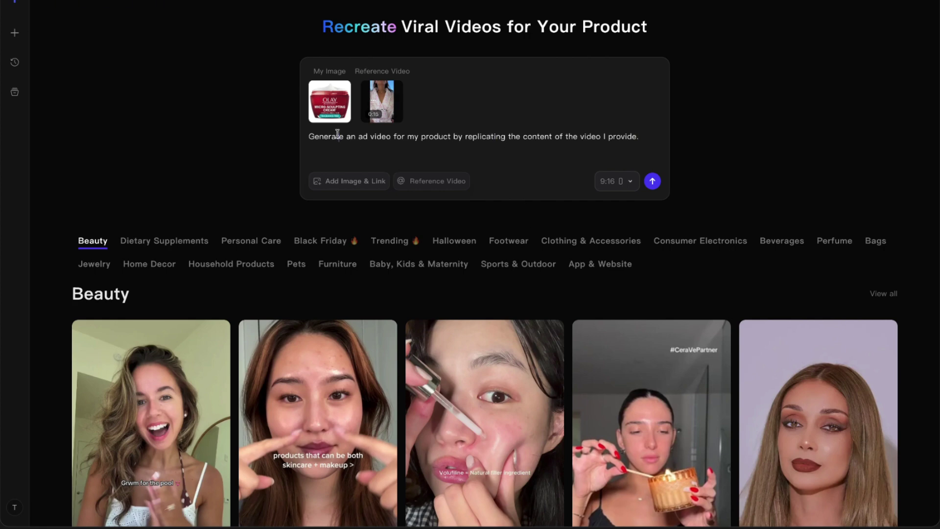
left_click(535, 153)
left_click(656, 184)
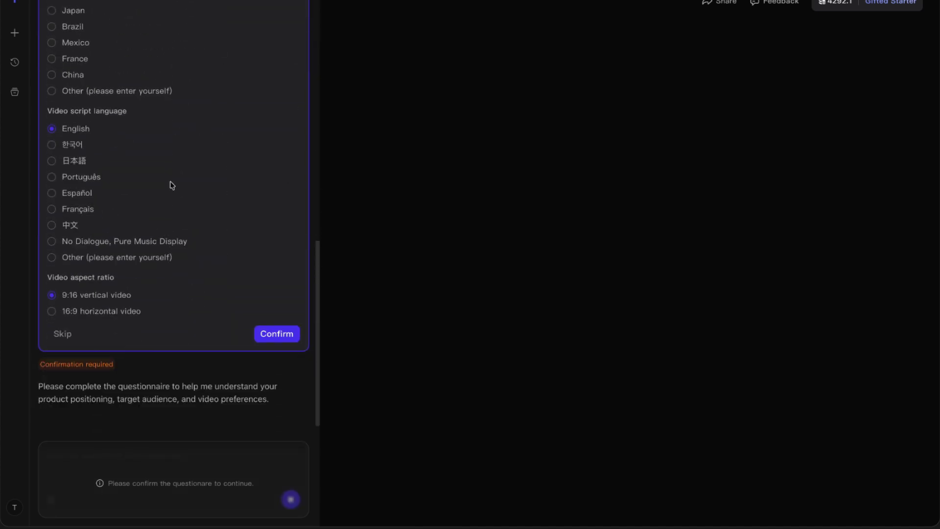
- Review the questionnaire, with its English script and 9:16 vertical format, and confirm the answers
scroll(171, 185, "up", 10)
scroll(170, 181, "down", 1)
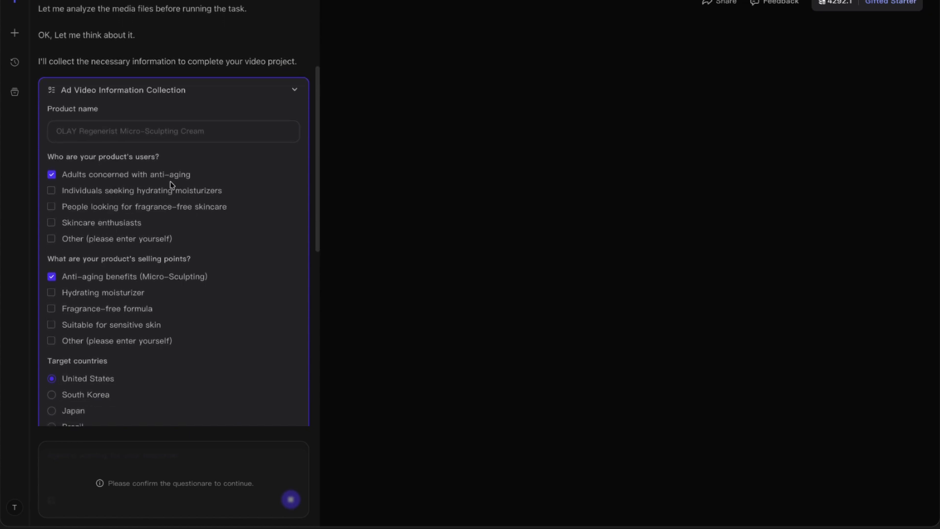
scroll(170, 184, "down", 2)
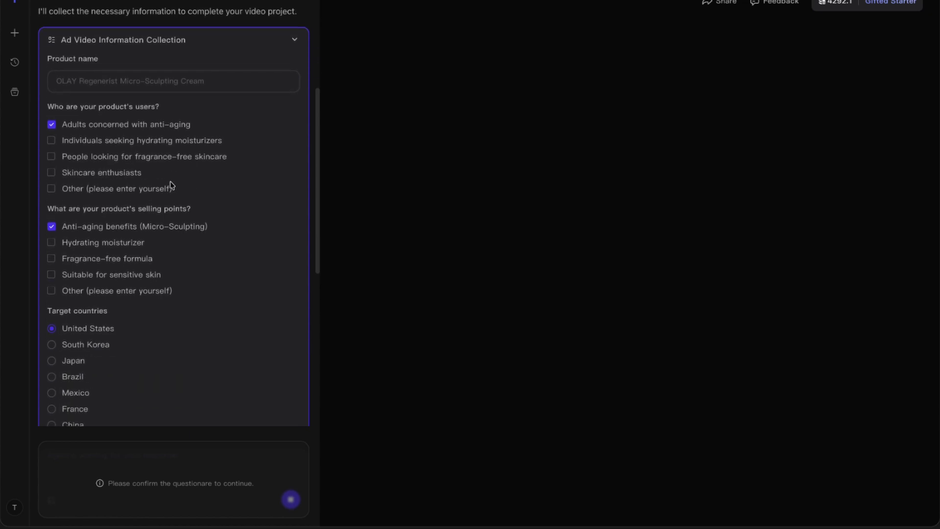
scroll(172, 185, "down", 3)
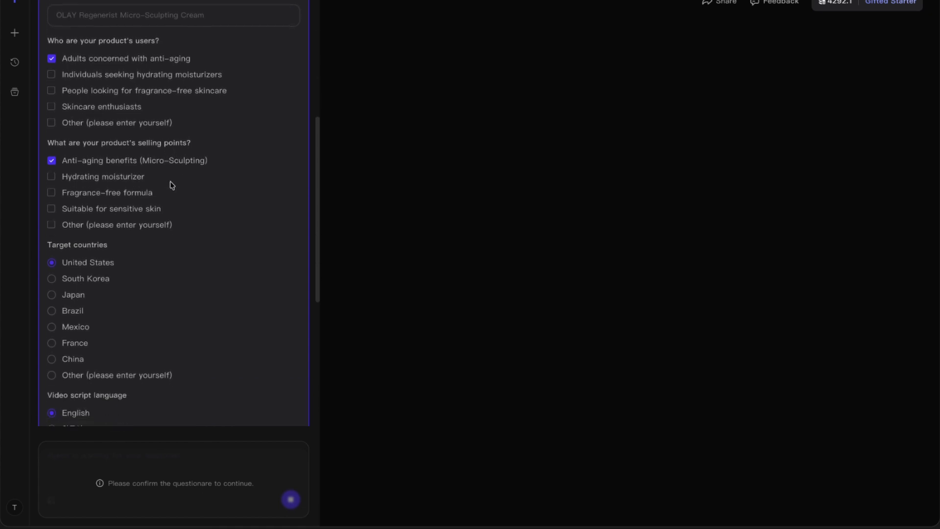
scroll(172, 185, "down", 3)
scroll(172, 185, "down", 10)
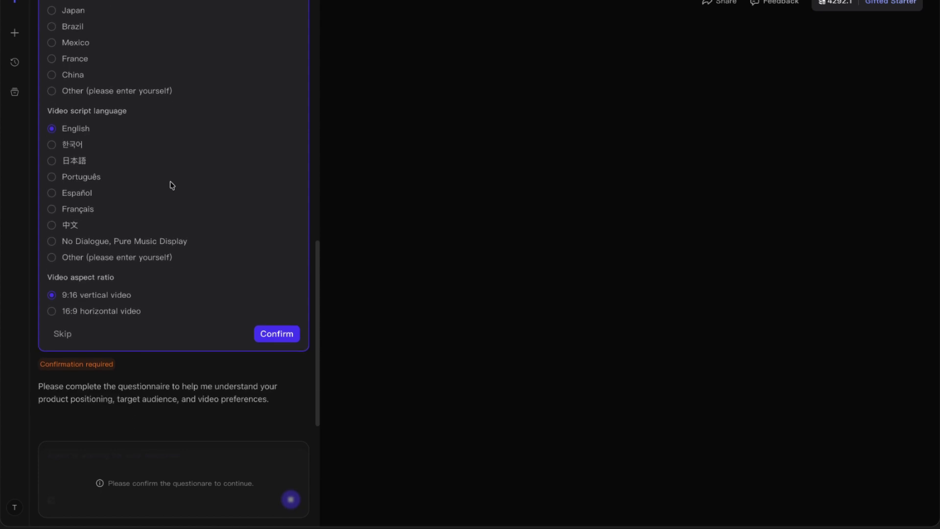
left_click(275, 337)
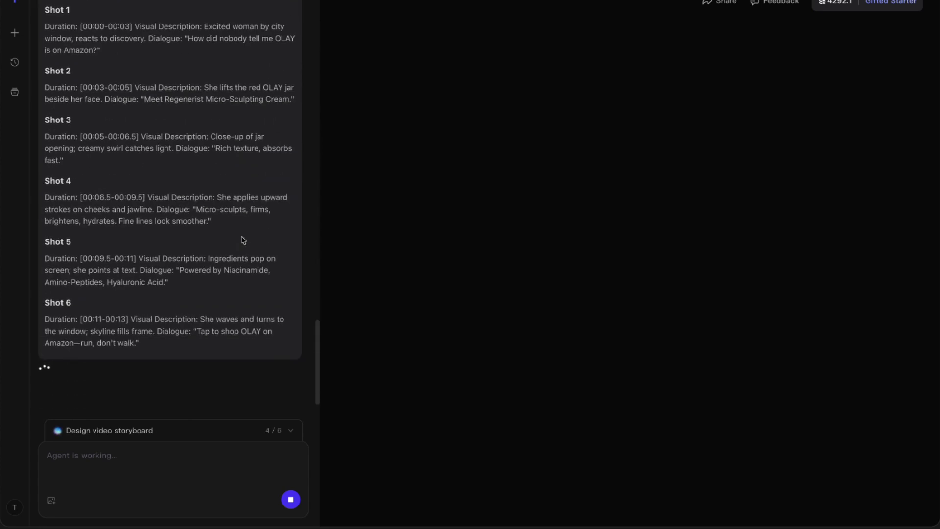
- Review the six-shot Olay storyboard and confirm it so video generation proceeds
scroll(243, 240, "up", 3)
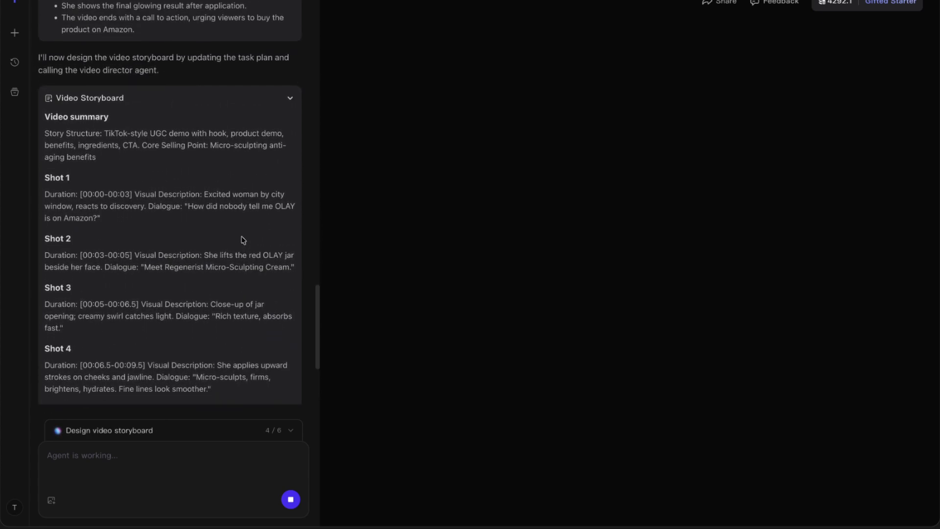
scroll(243, 240, "down", 3)
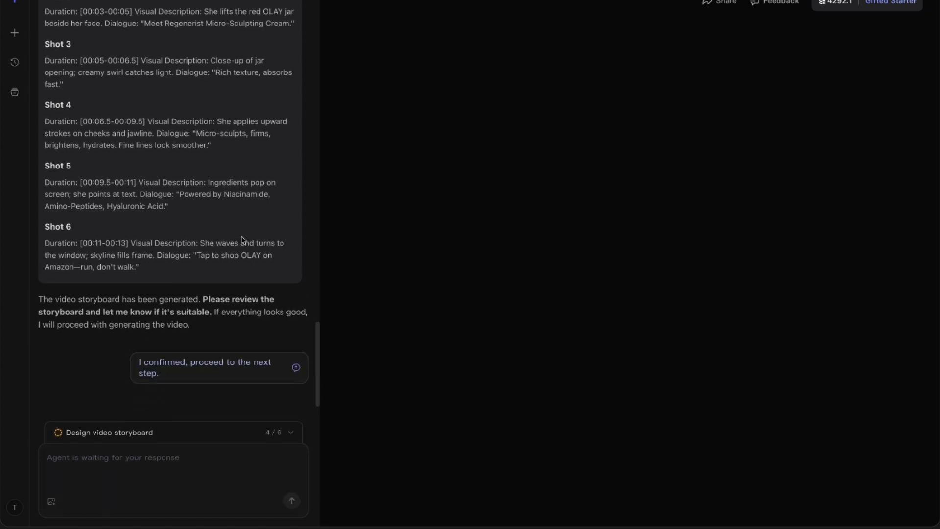
left_click(185, 376)
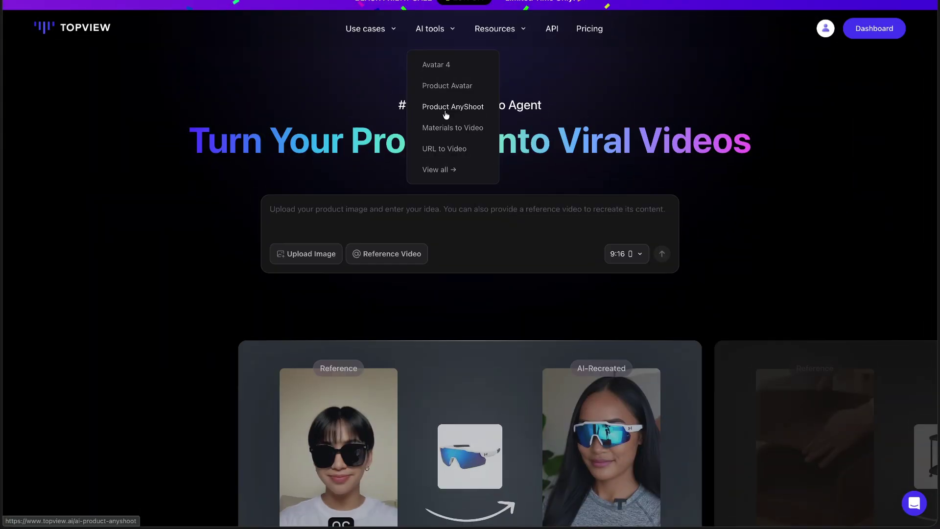
- Create a new Product AnyShoot project and upload the white sweater photo 002.jpg as the product
left_click(447, 108)
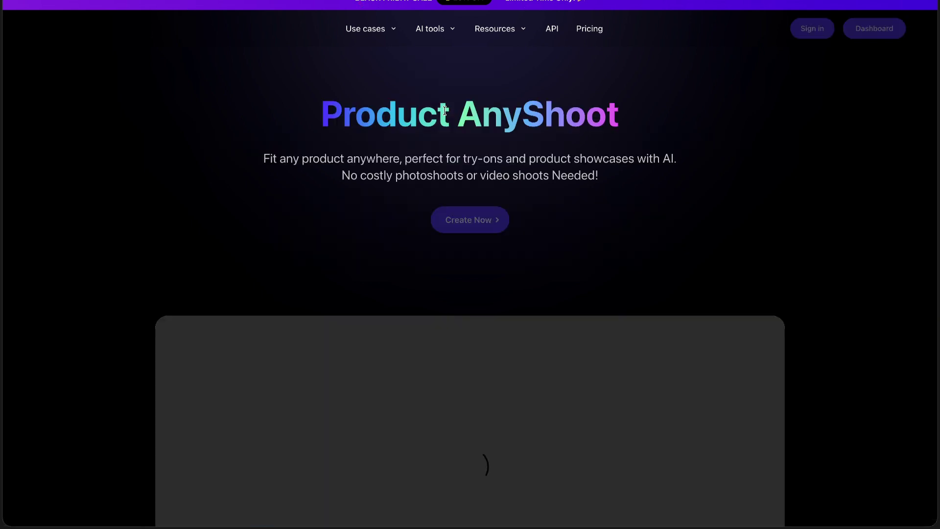
left_click(481, 230)
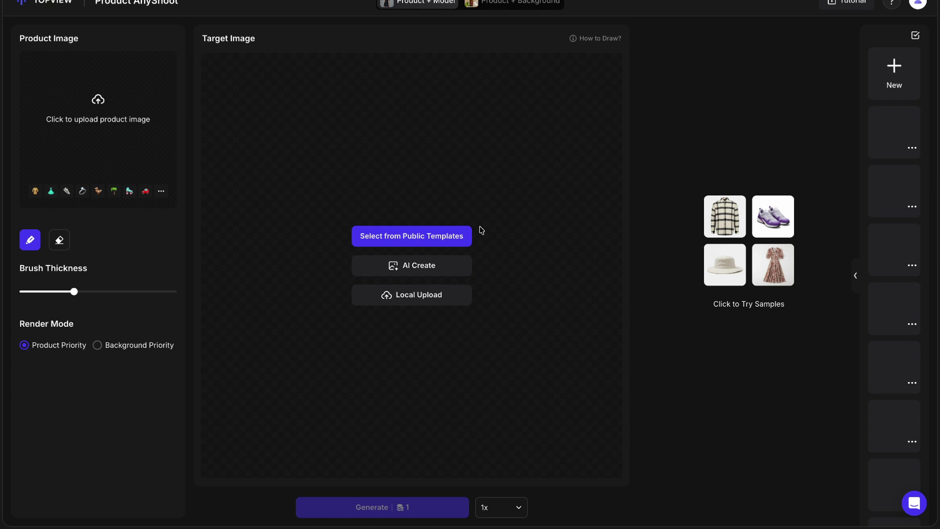
left_click(126, 113)
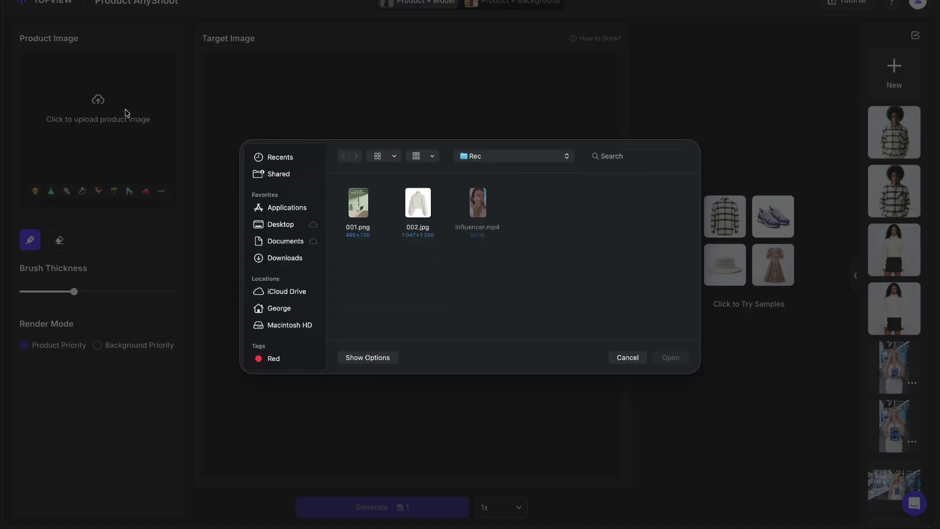
left_click(420, 204)
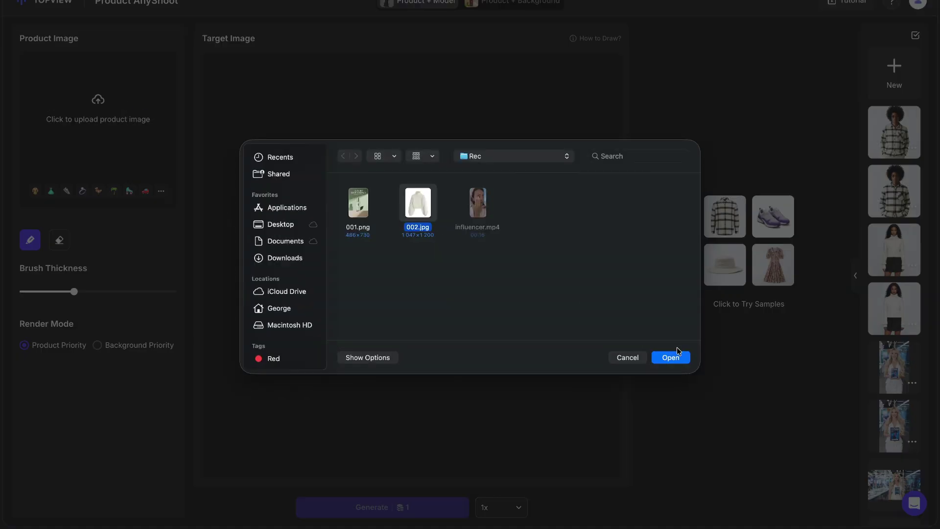
left_click(677, 362)
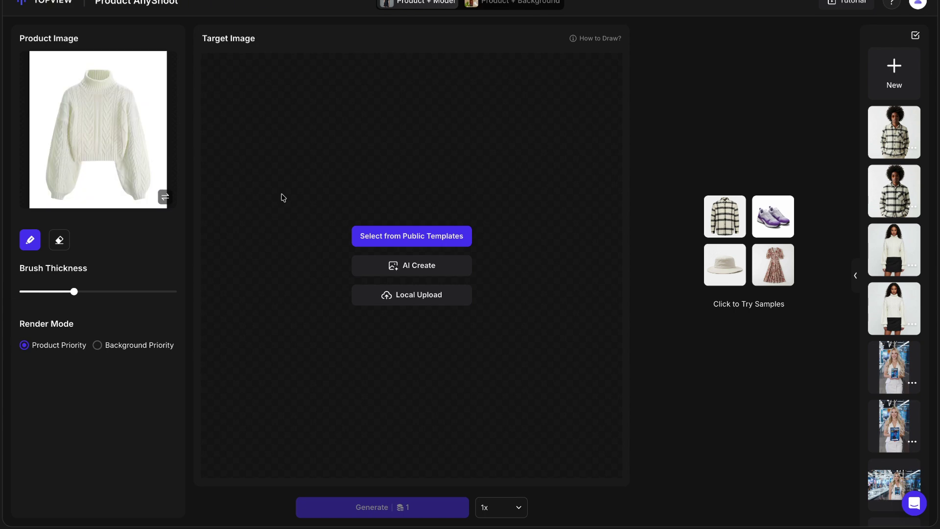
left_click(438, 242)
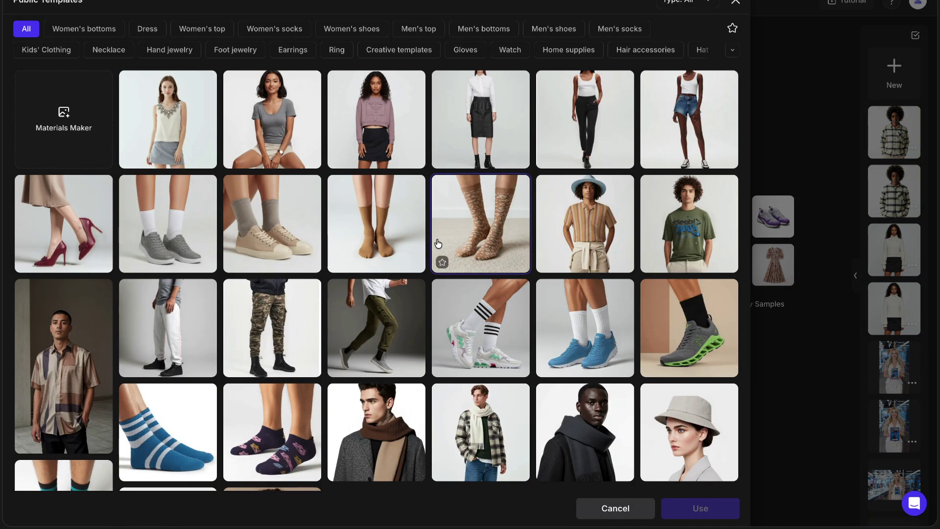
- Use the public template model in a beige tank top and black skirt as the target image
left_click(735, 2)
left_click(422, 270)
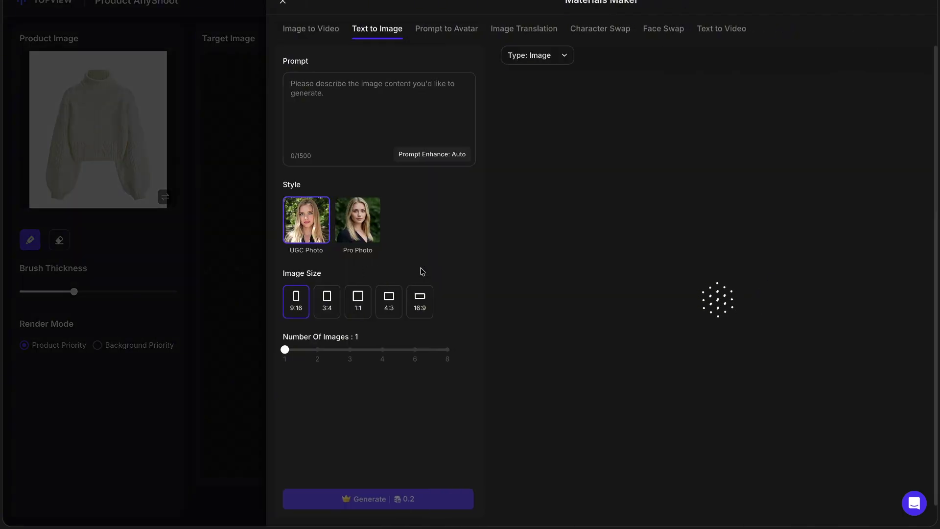
left_click(280, 2)
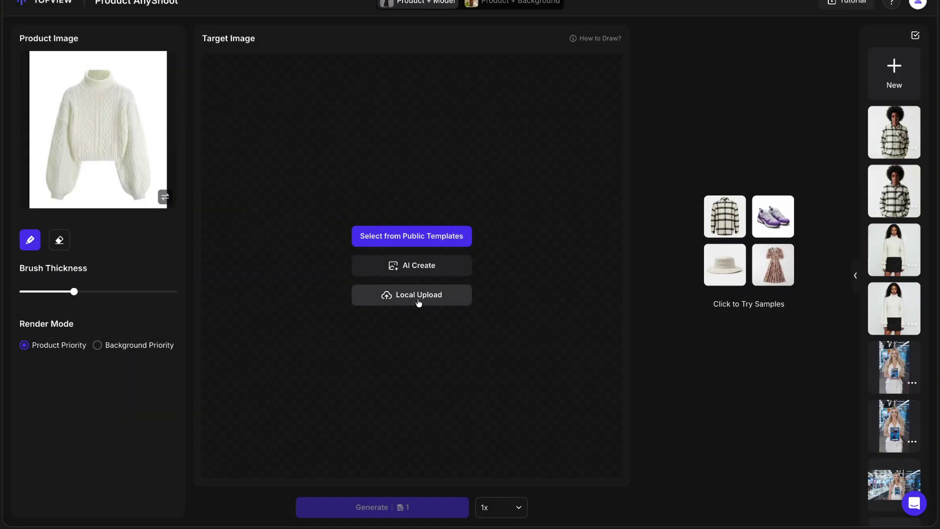
left_click(430, 236)
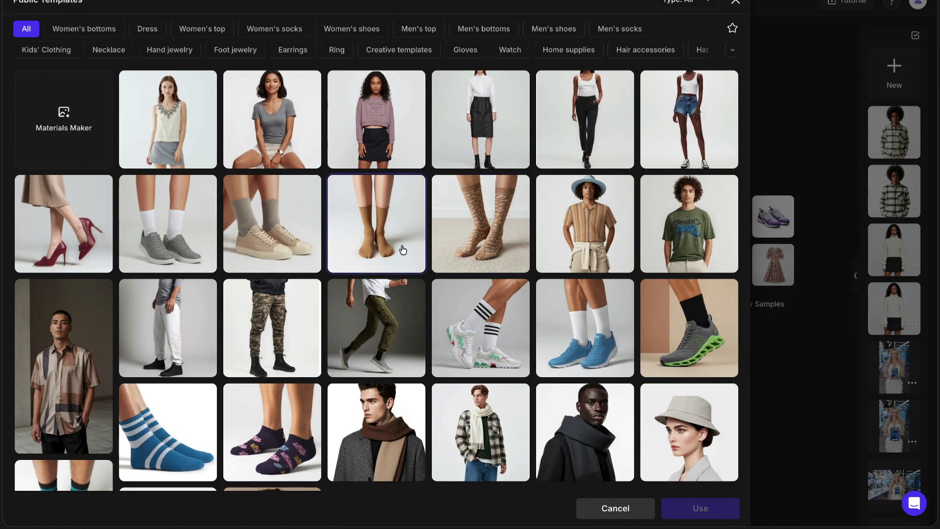
left_click(380, 114)
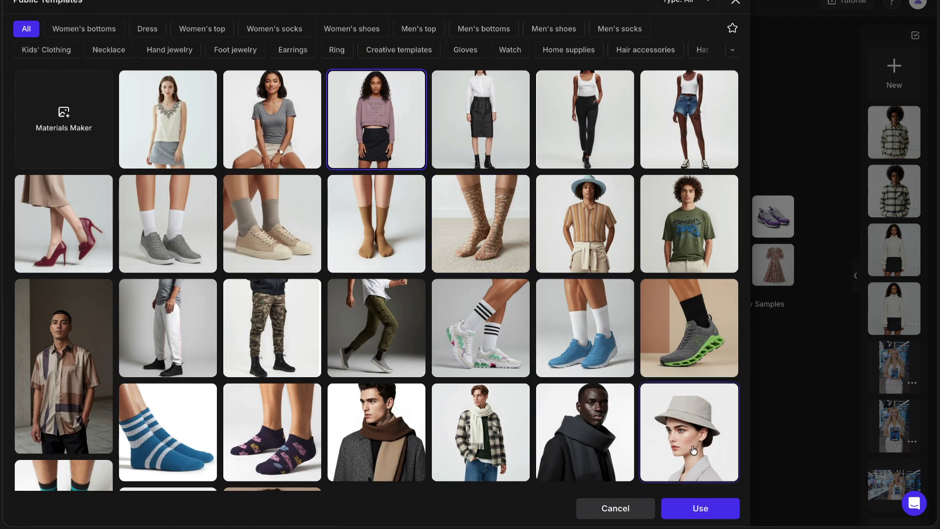
left_click(700, 508)
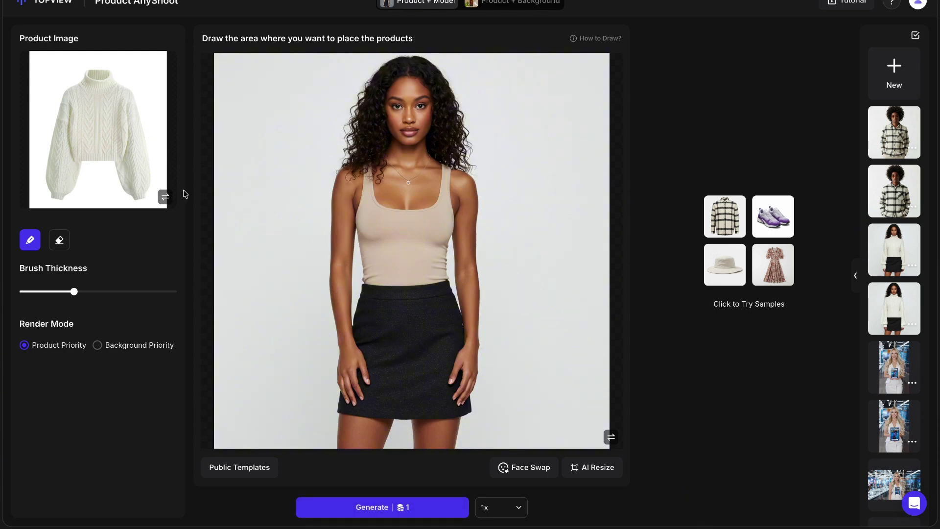
- Brush over the sweater and the model's shoulders, chest and both arms, then generate
mouse_move(73, 73)
left_mouse_down()
mouse_move(95, 87)
mouse_move(89, 101)
mouse_move(110, 122)
mouse_move(152, 137)
mouse_move(129, 179)
left_mouse_up()
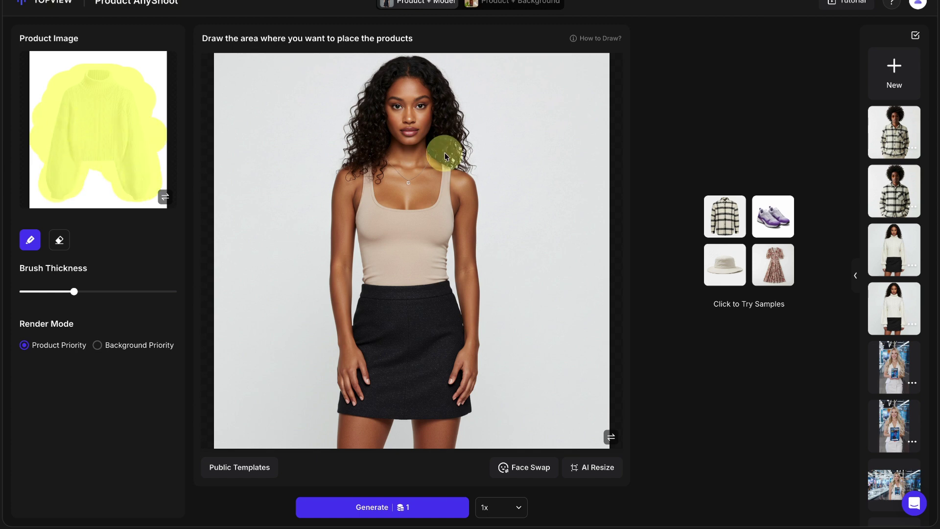
mouse_move(441, 165)
left_mouse_down()
mouse_move(332, 173)
mouse_move(351, 194)
mouse_move(429, 204)
mouse_move(375, 209)
mouse_move(434, 225)
mouse_move(370, 235)
mouse_move(416, 265)
mouse_move(409, 286)
left_mouse_up()
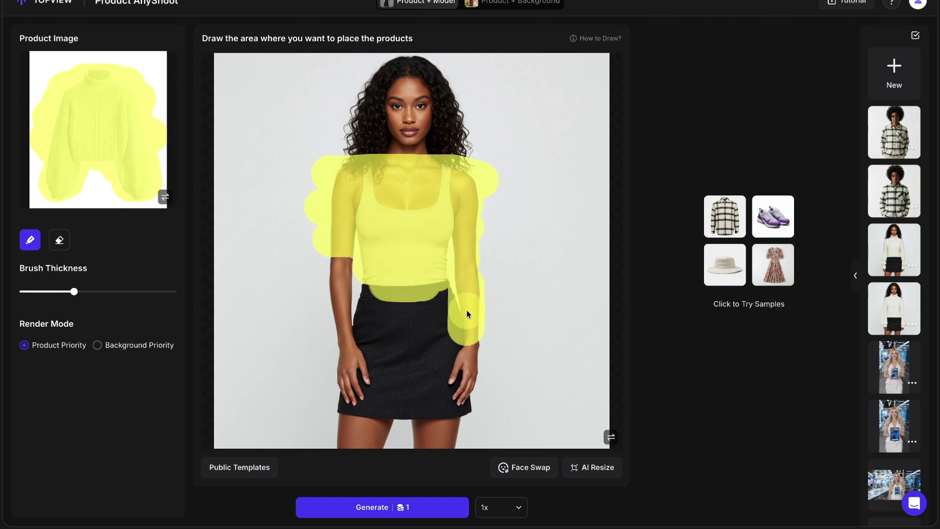
left_click_drag(466, 313, 458, 397)
left_click_drag(337, 264, 357, 372)
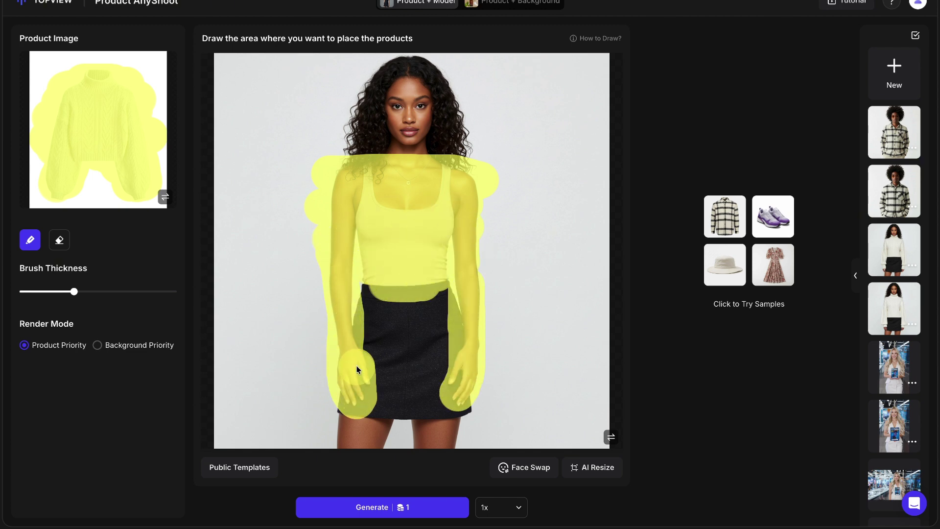
left_click(385, 513)
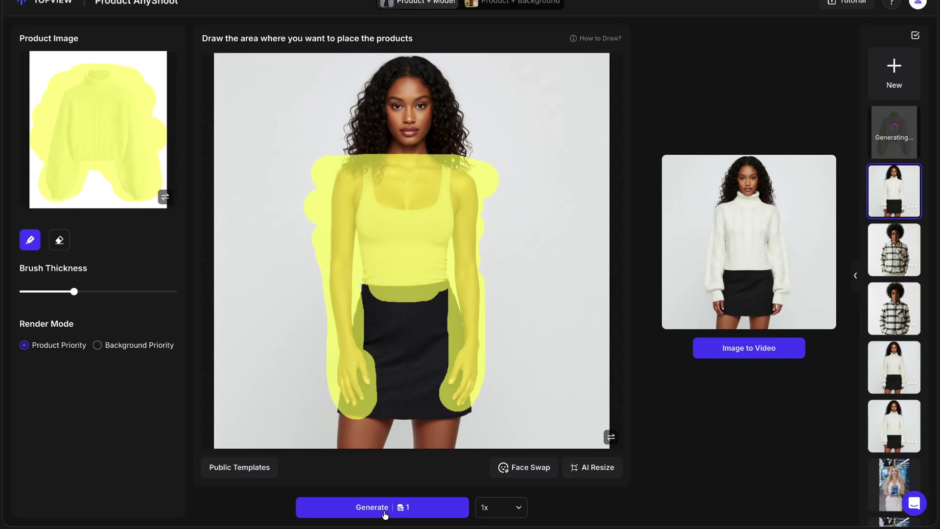
- Enlarge the generated image of the model wearing the white cable-knit sweater
left_click(759, 234)
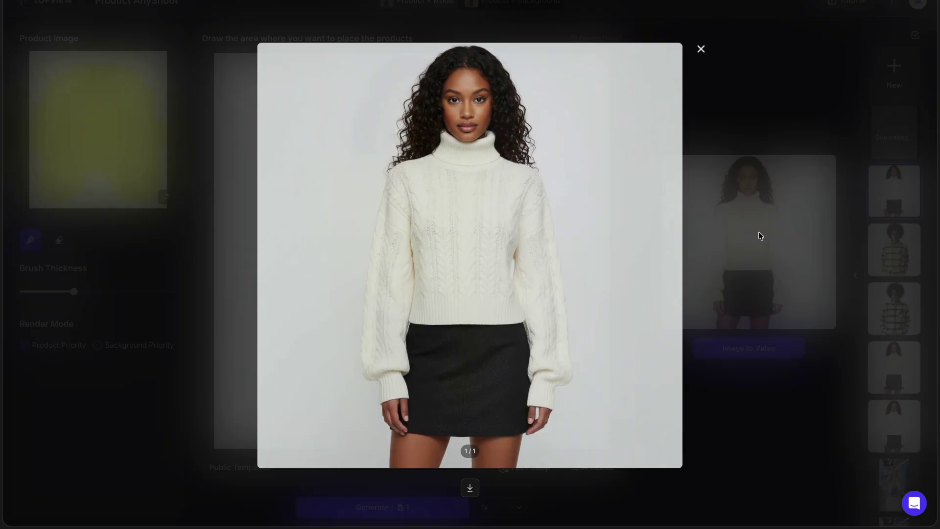